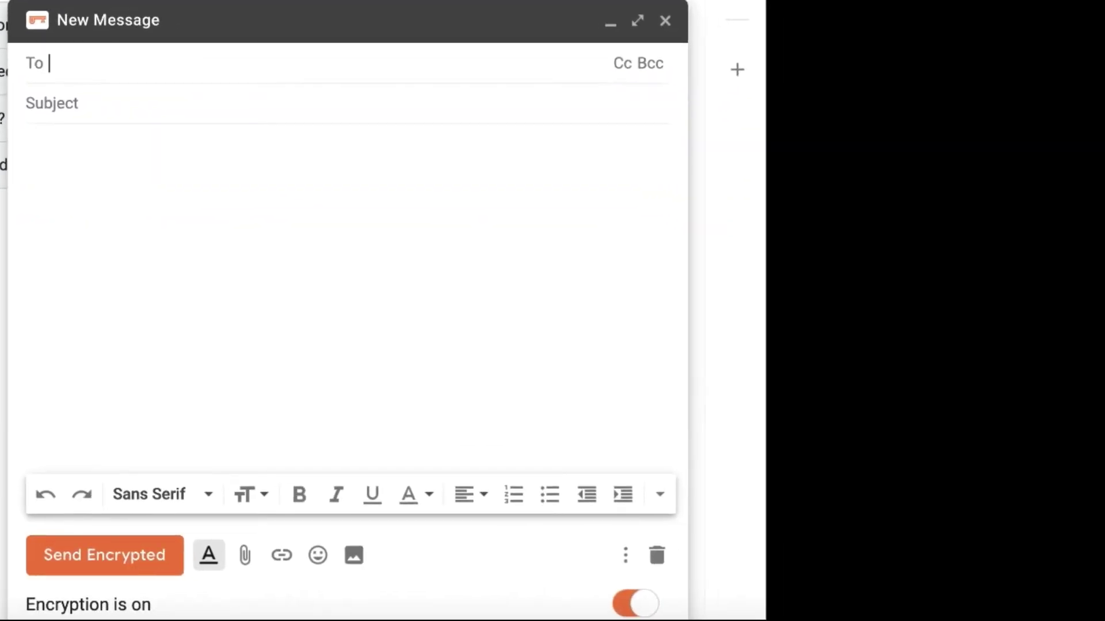
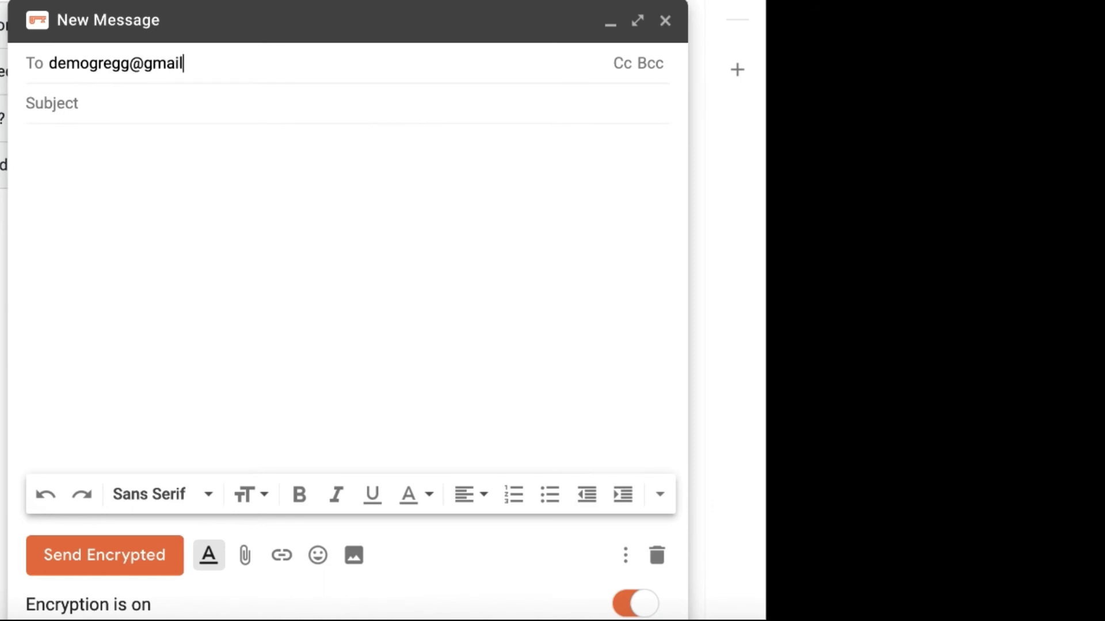
left_click(143, 122)
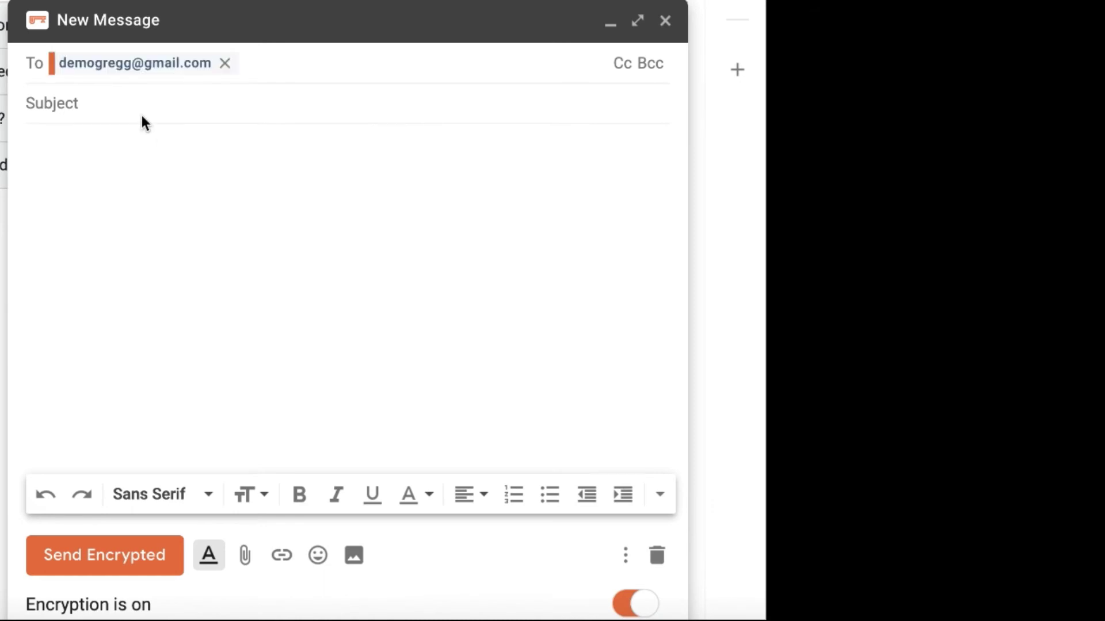
type("sensi")
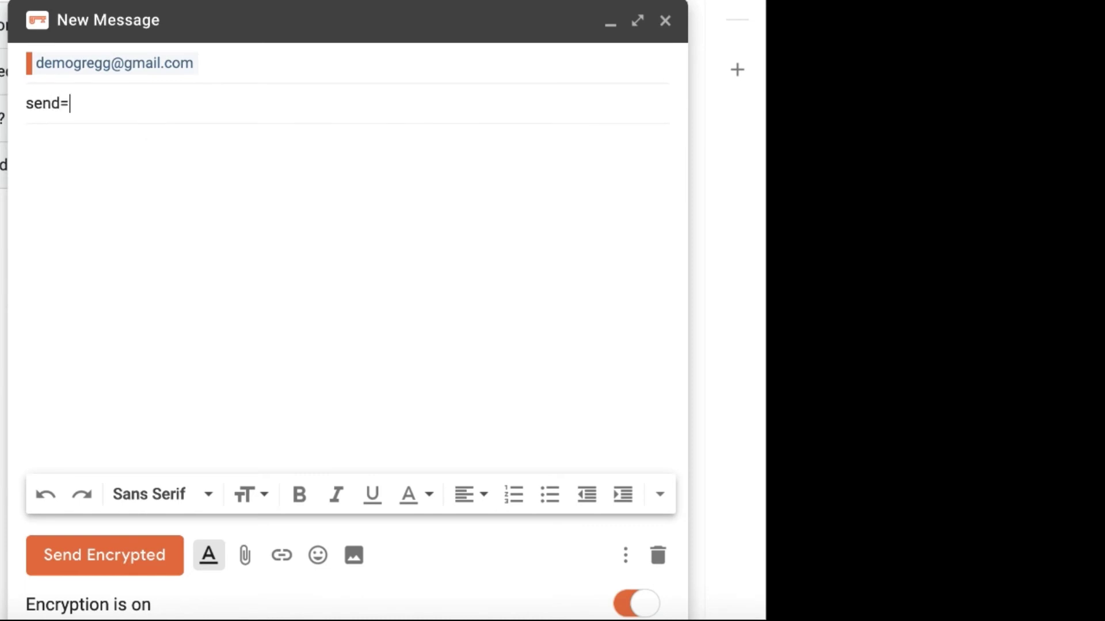
type("tive data")
left_click(122, 146)
type("CON")
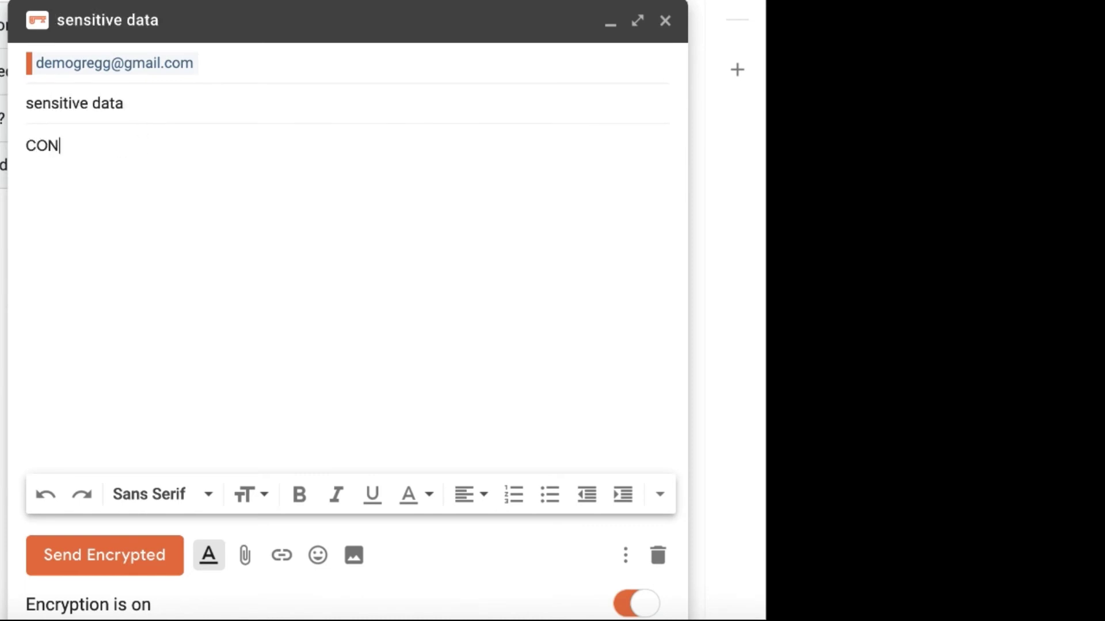
type("FIDENTIAL")
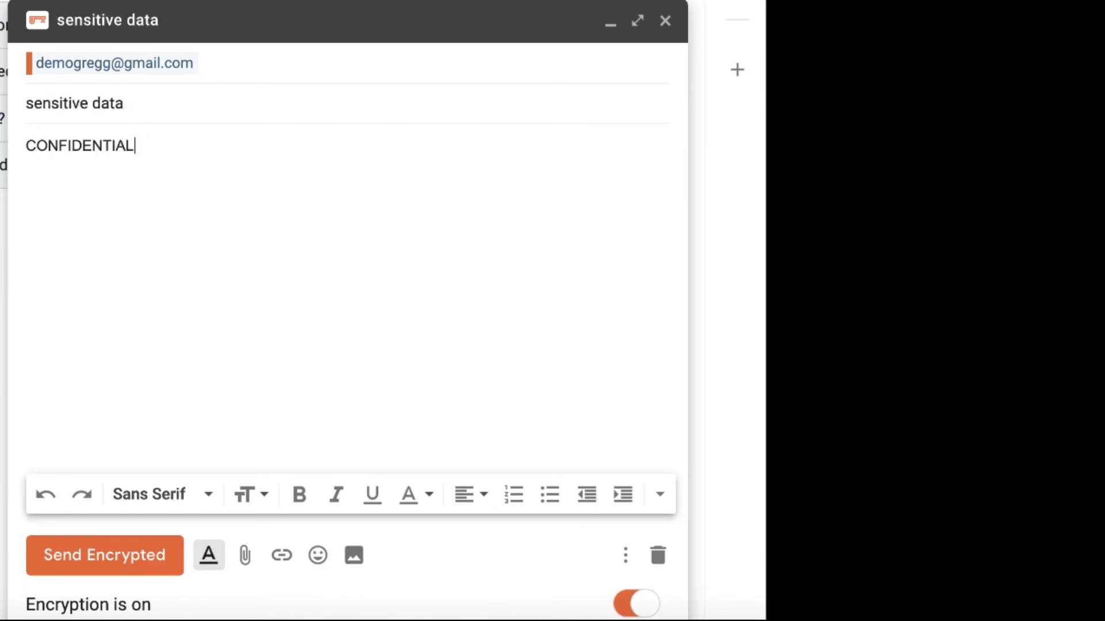
Give the word CONFIDENTIAL red text color and Large size, then deselect it.
double_click(118, 146)
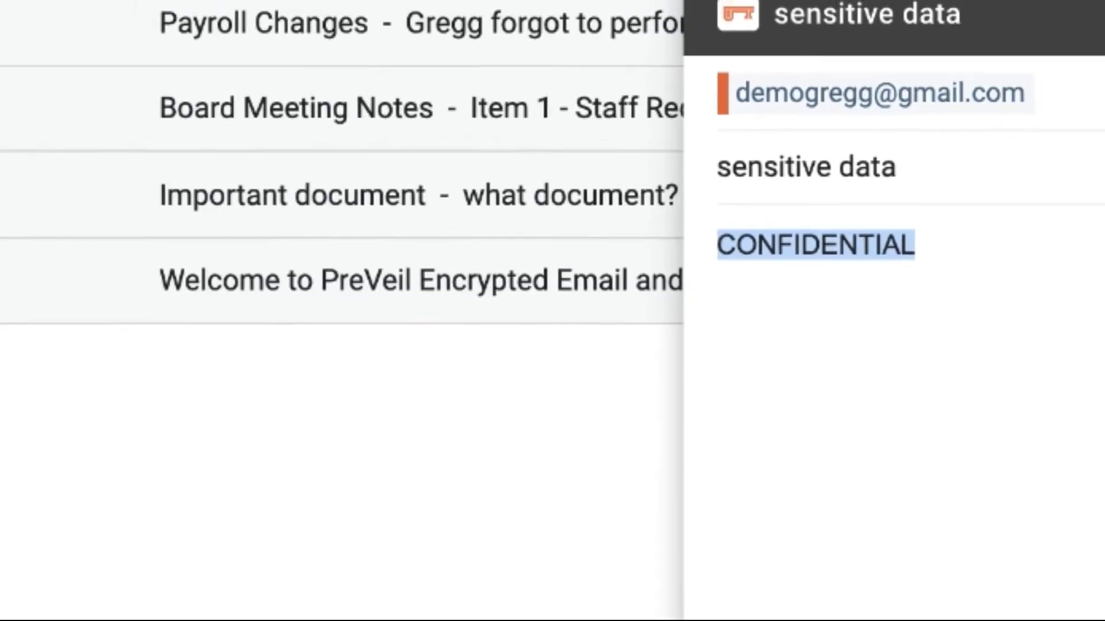
left_click(952, 462)
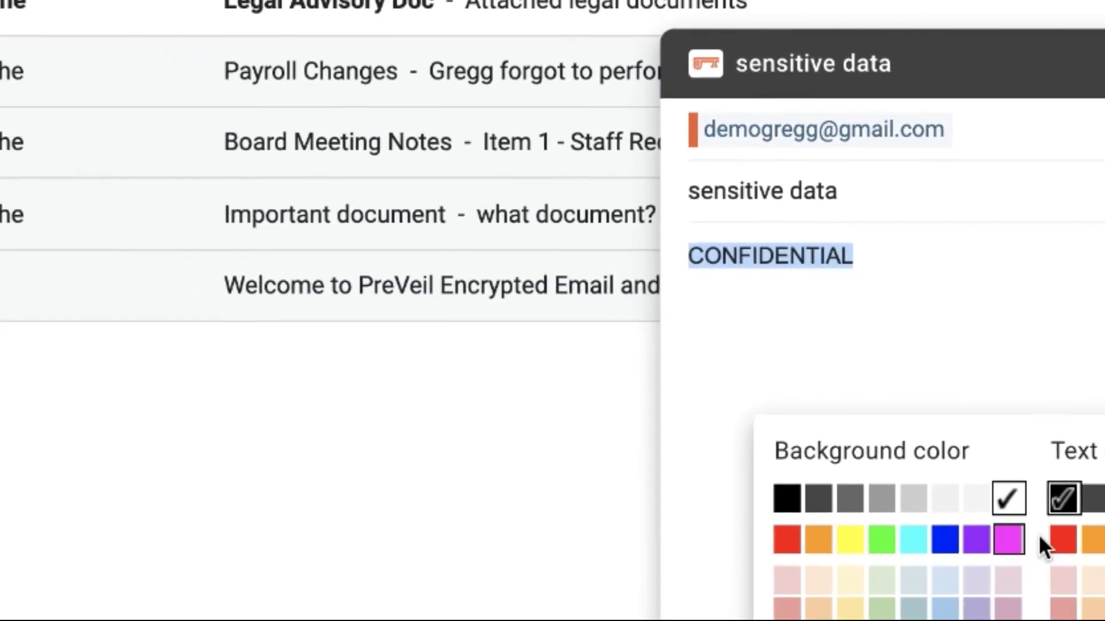
left_click(1036, 528)
left_click(855, 615)
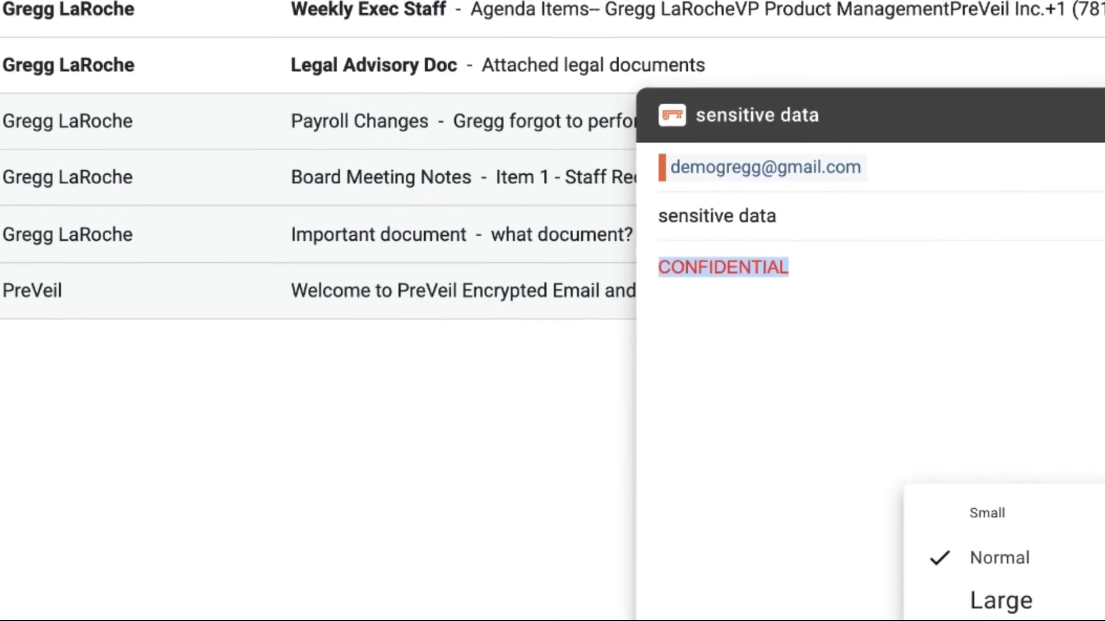
left_click(940, 584)
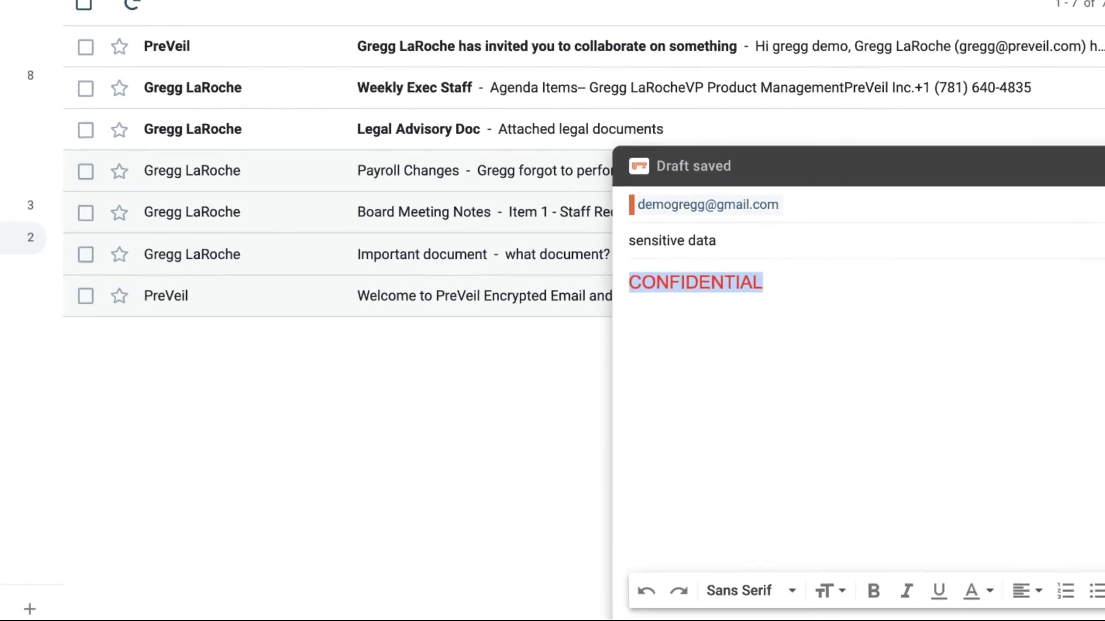
left_click(725, 522)
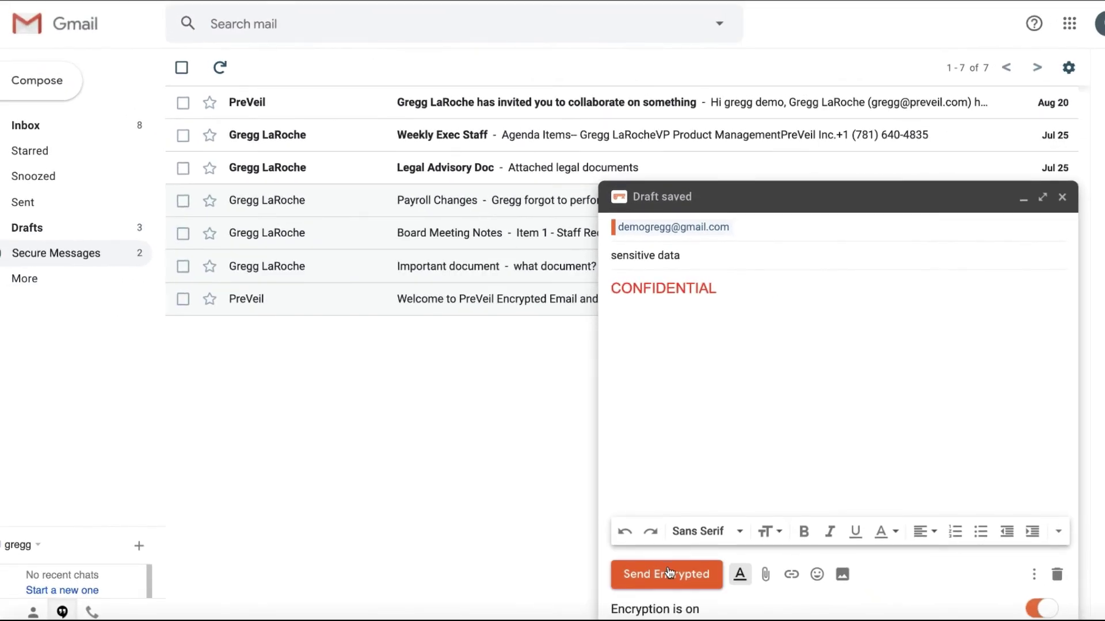
left_click(667, 574)
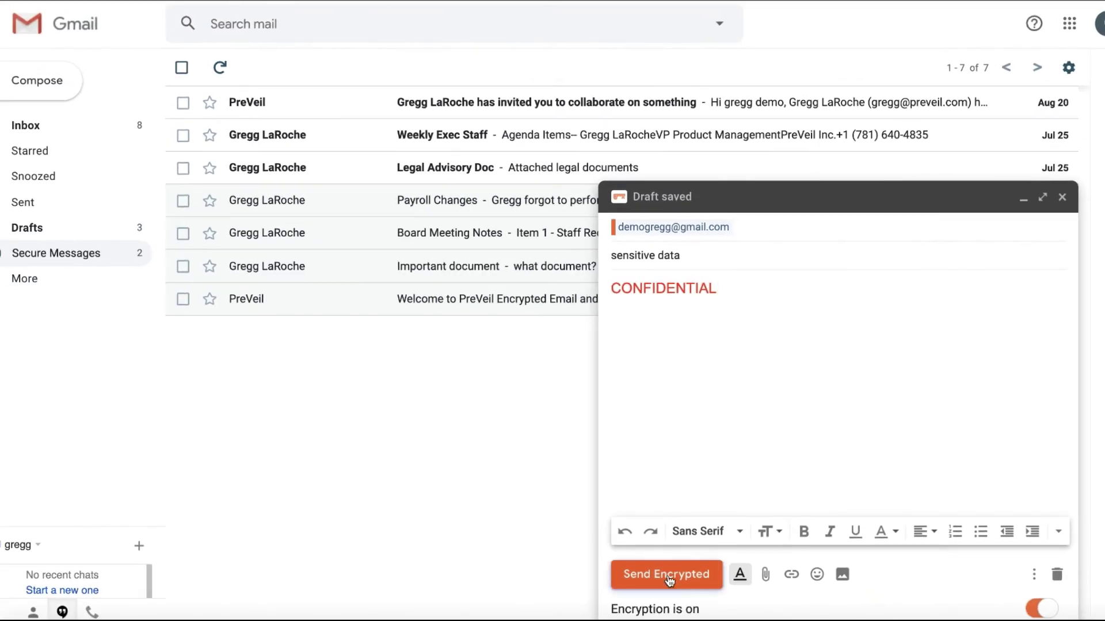